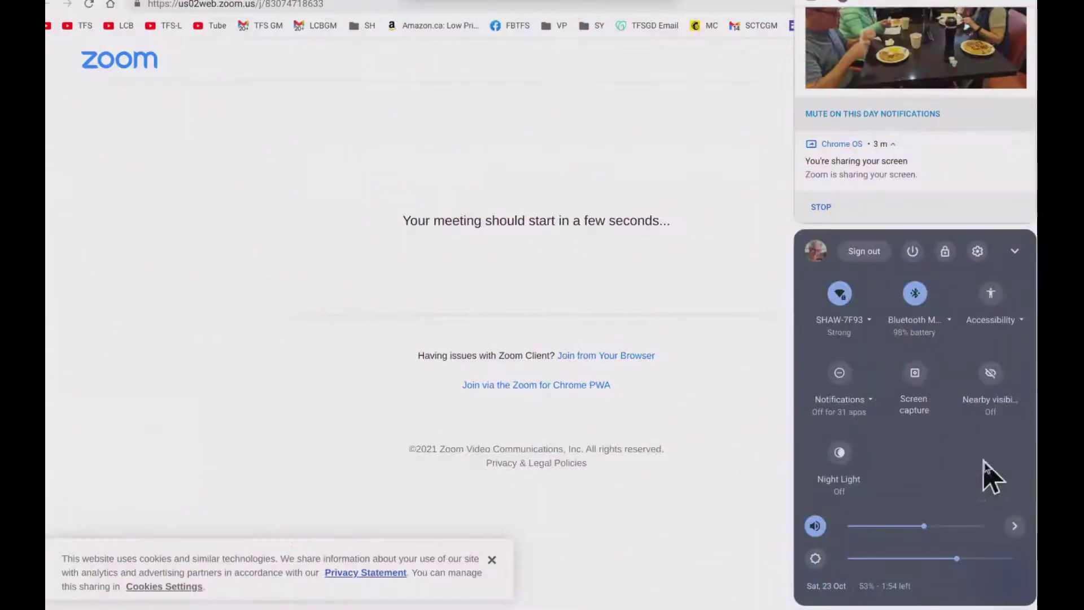
Open ChromeOS Settings and go to the Personalisation section with its Wallpaper option
left_click(978, 251)
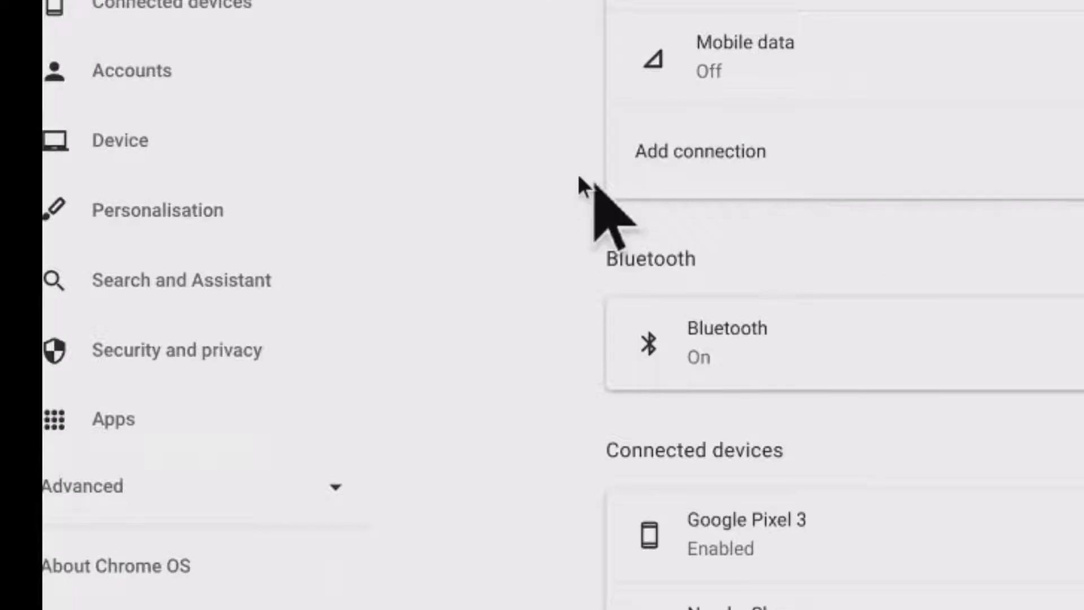
left_click(209, 214)
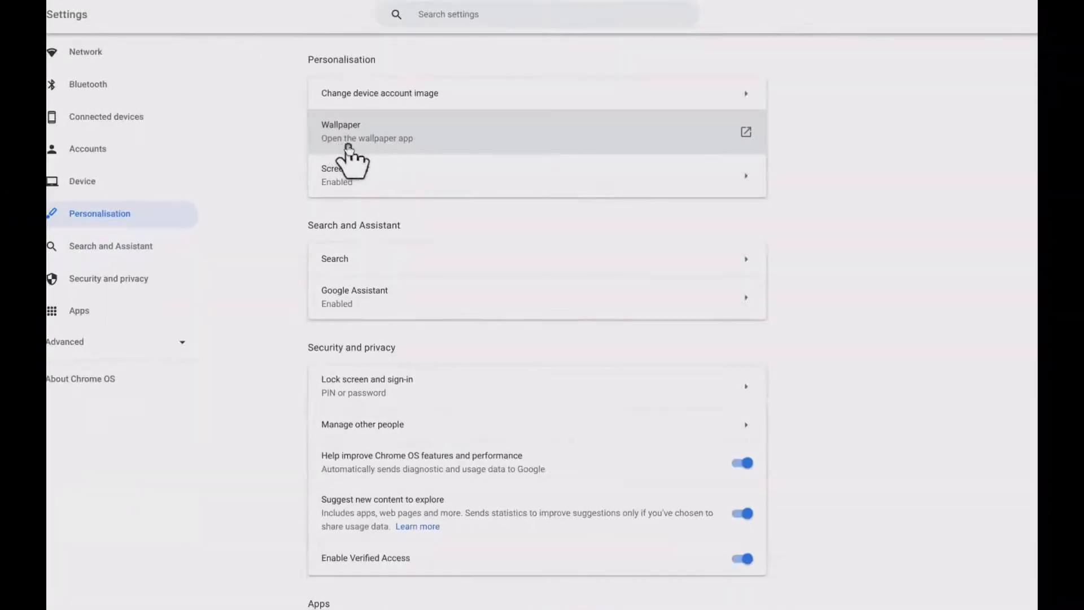
Open the Wallpaper app and browse down through the Landscapes collection
left_click(423, 142)
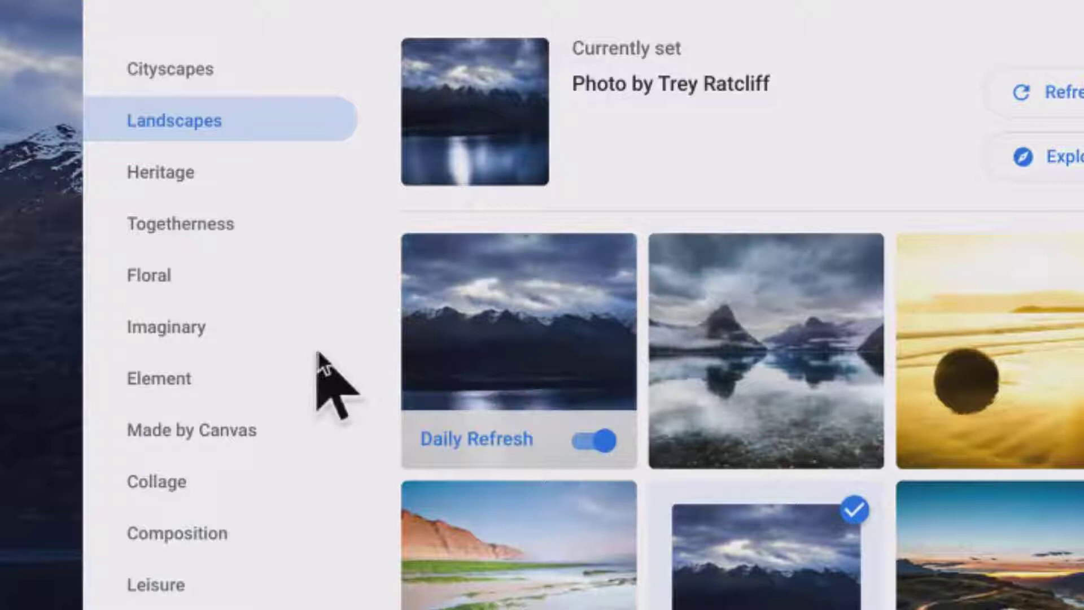
scroll(318, 349, "down", 1)
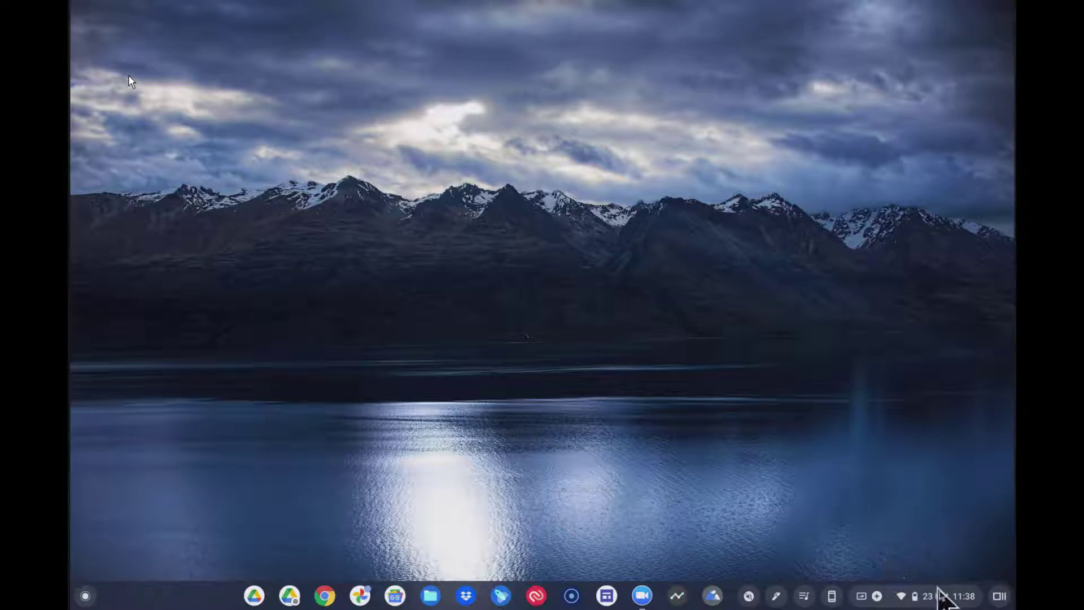
Bring up the Quick Settings panel to reach Screen capture
left_click(954, 597)
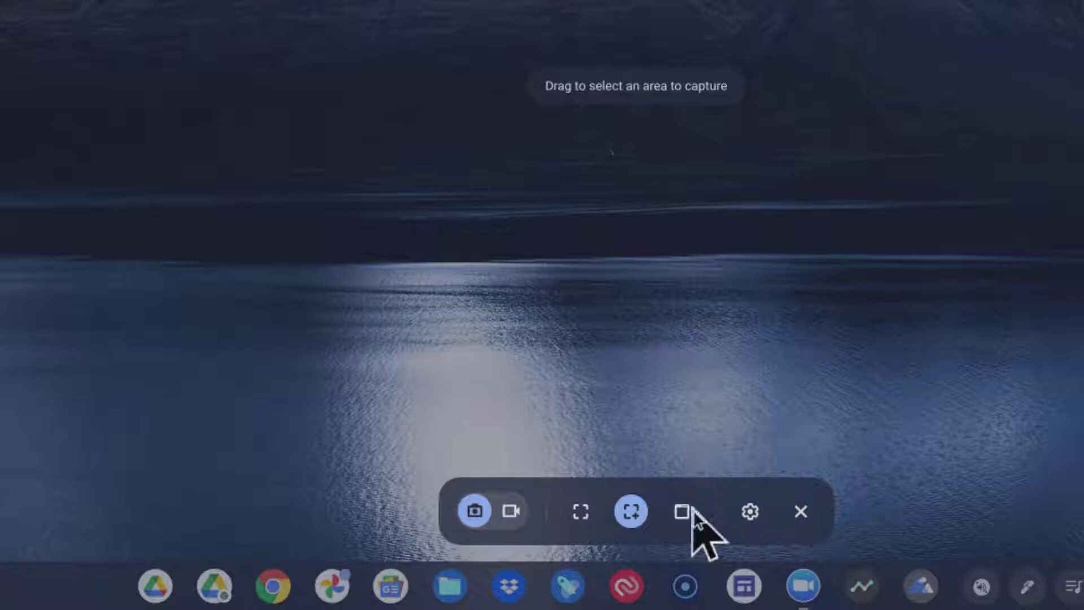
Switch the capture tool to Full screen and take the screenshot
left_click(582, 512)
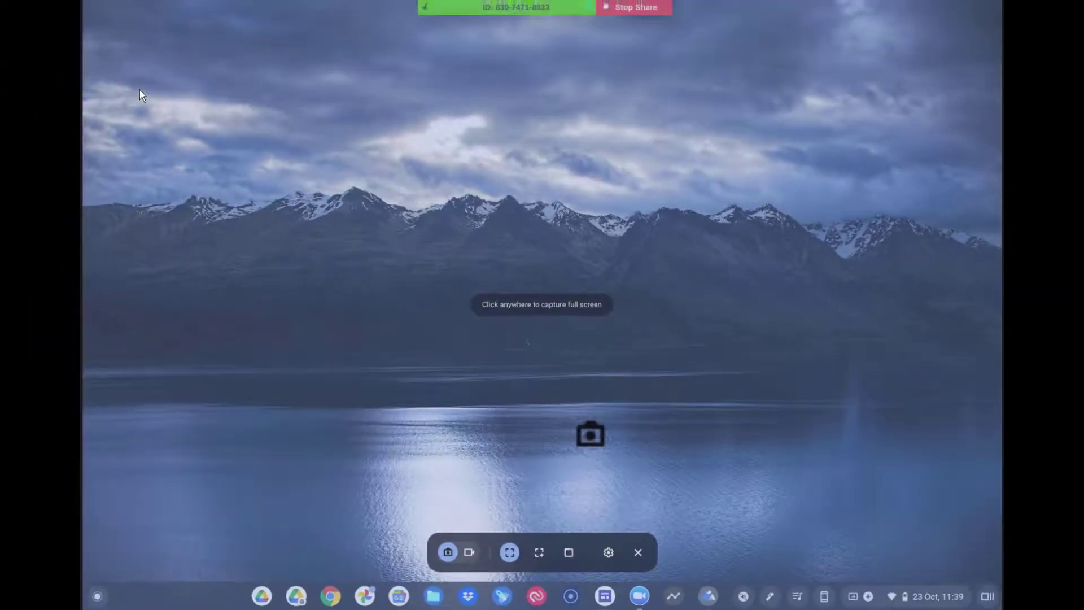
left_click(140, 90)
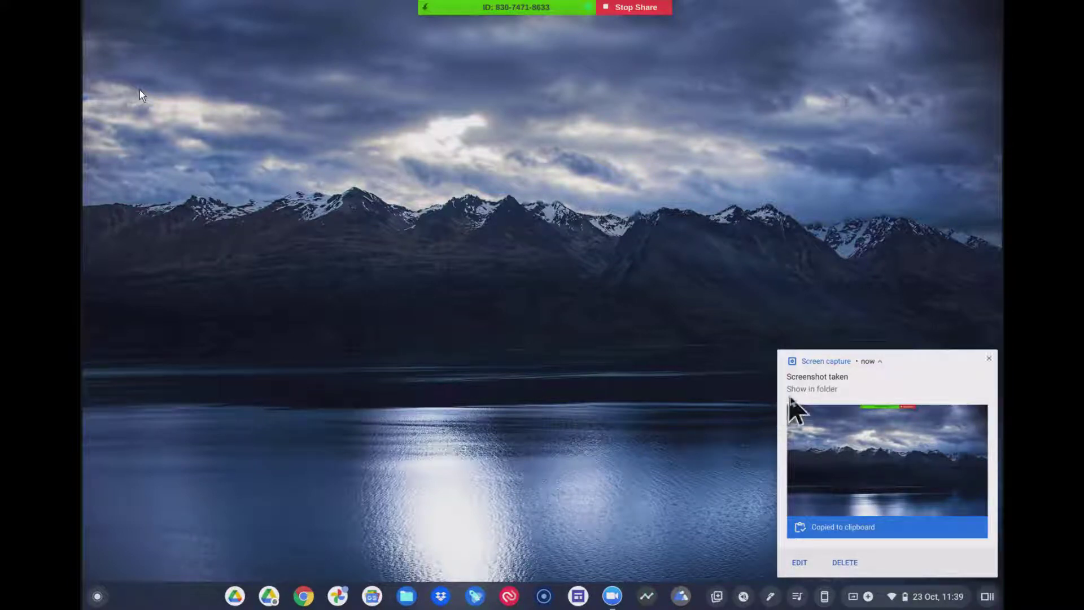
Share Screenshot 2021-10-23 11.39.47.png from Downloads and upload it to Google Photos
left_click(800, 390)
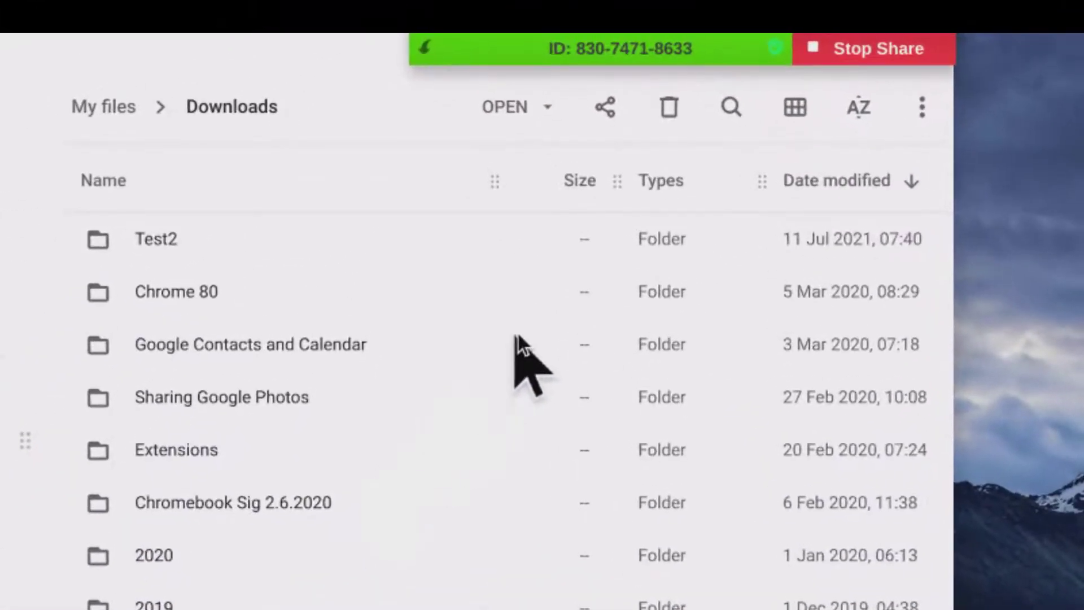
left_click(608, 108)
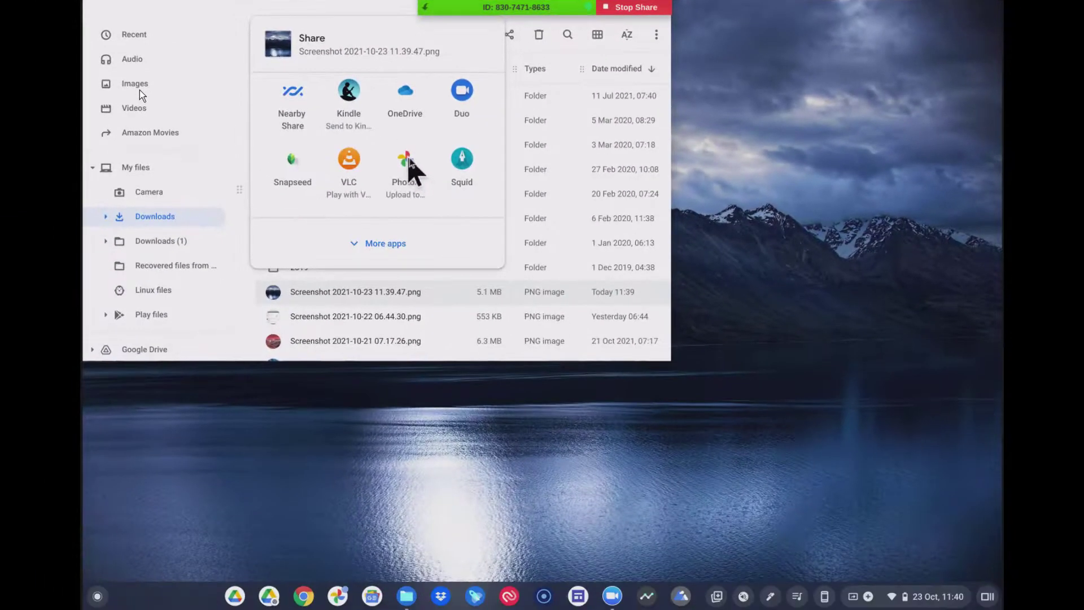
left_click(410, 163)
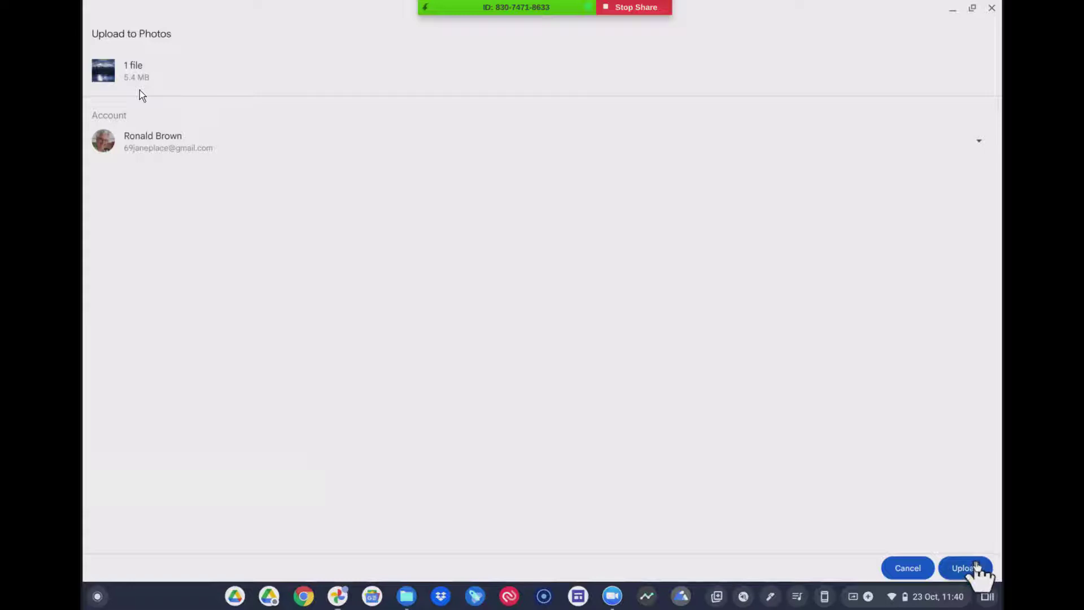
left_click(977, 567)
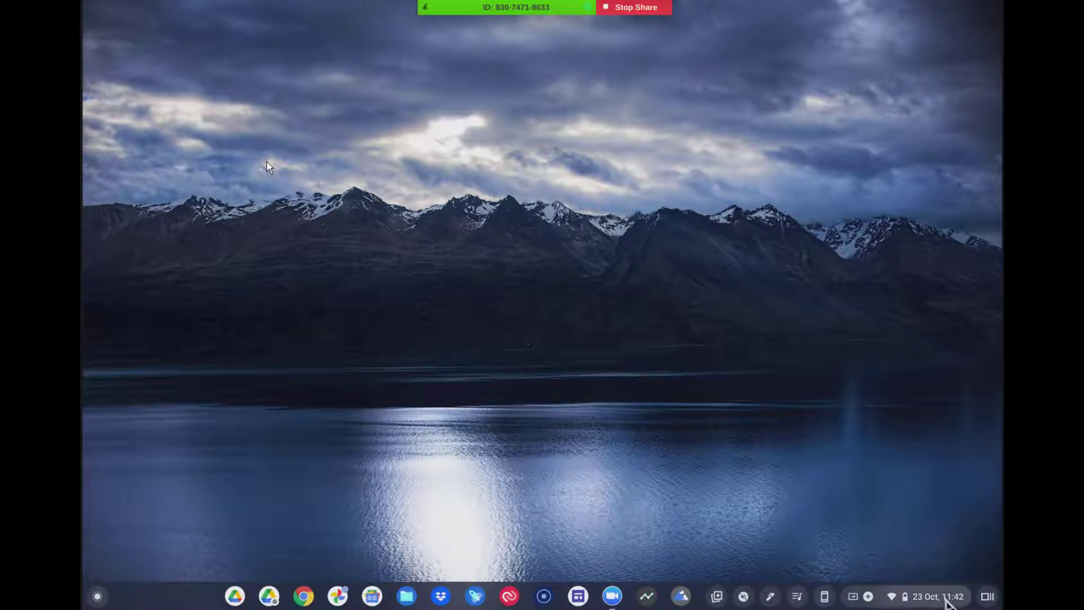
Take another full-screen screenshot using Screen capture from Quick Settings
left_click(946, 602)
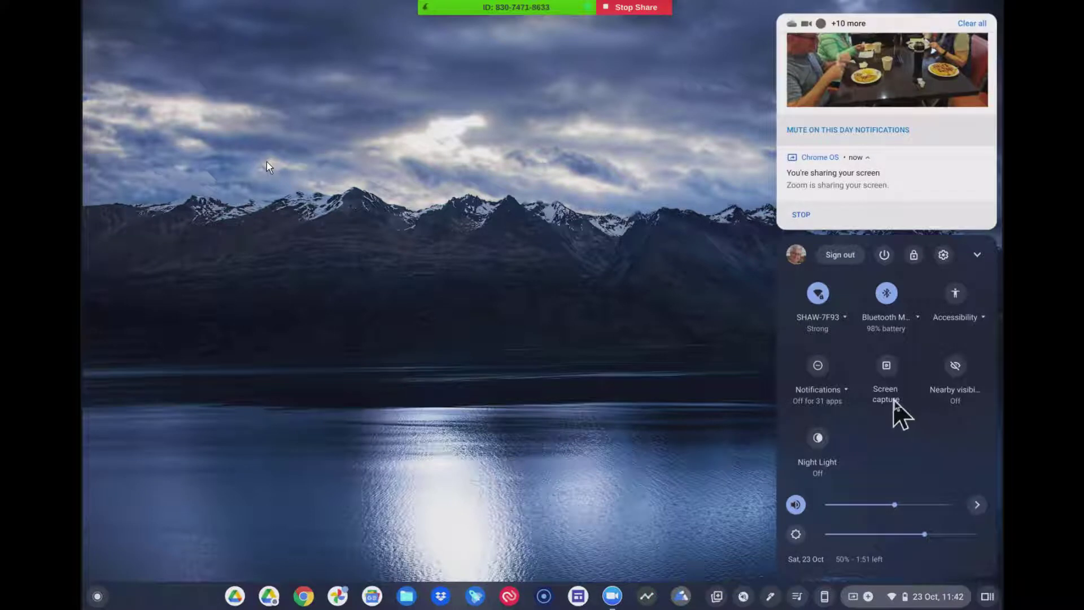
left_click(886, 373)
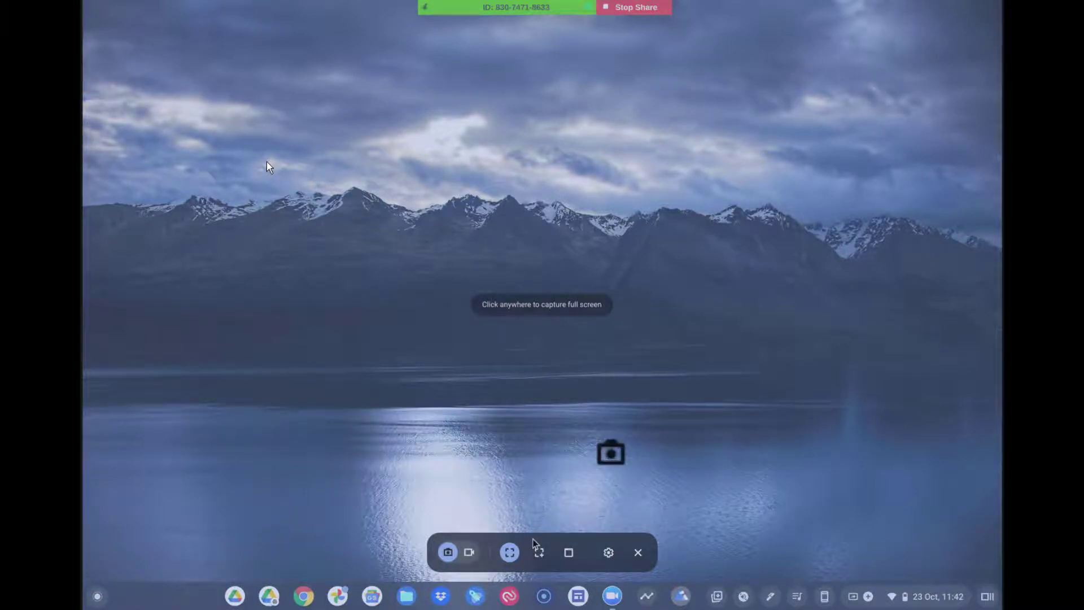
left_click(611, 452)
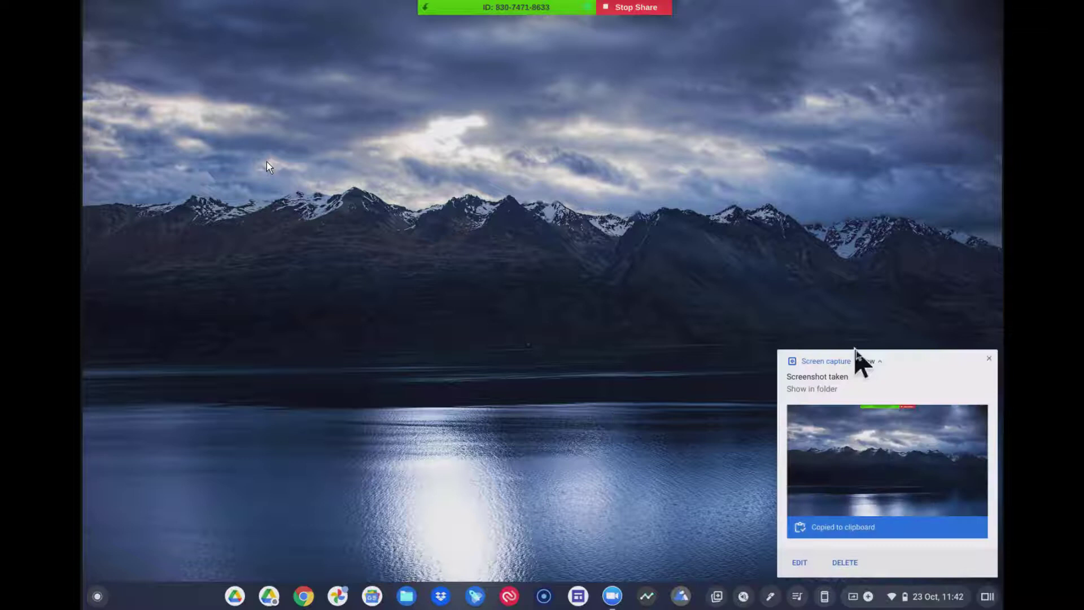
Show Screenshot 2021-10-23 11.42.23.png in its folder and share it to Photos
left_click(826, 390)
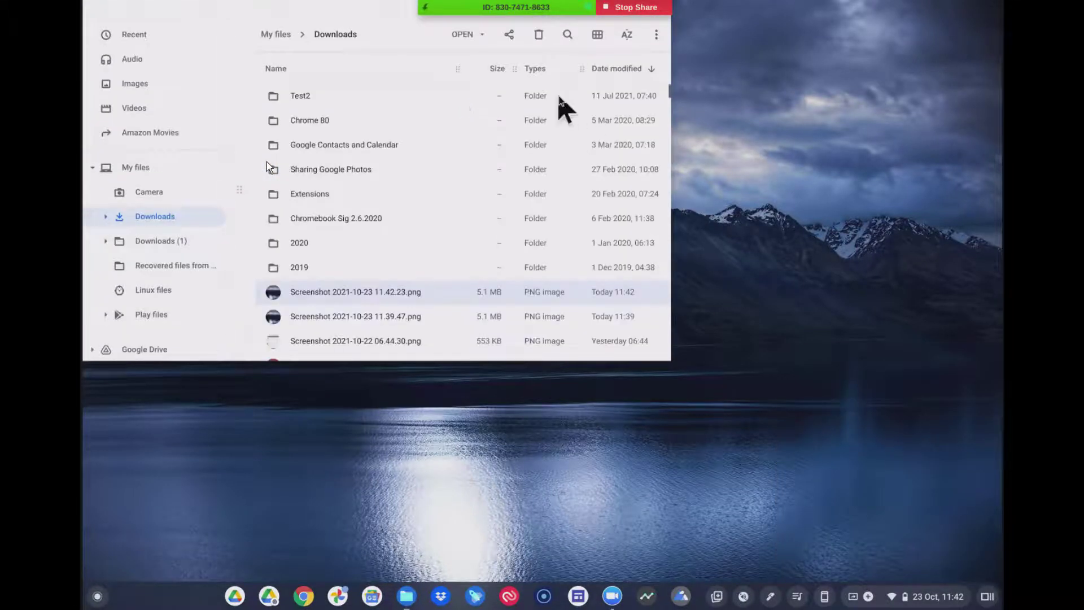
left_click(509, 37)
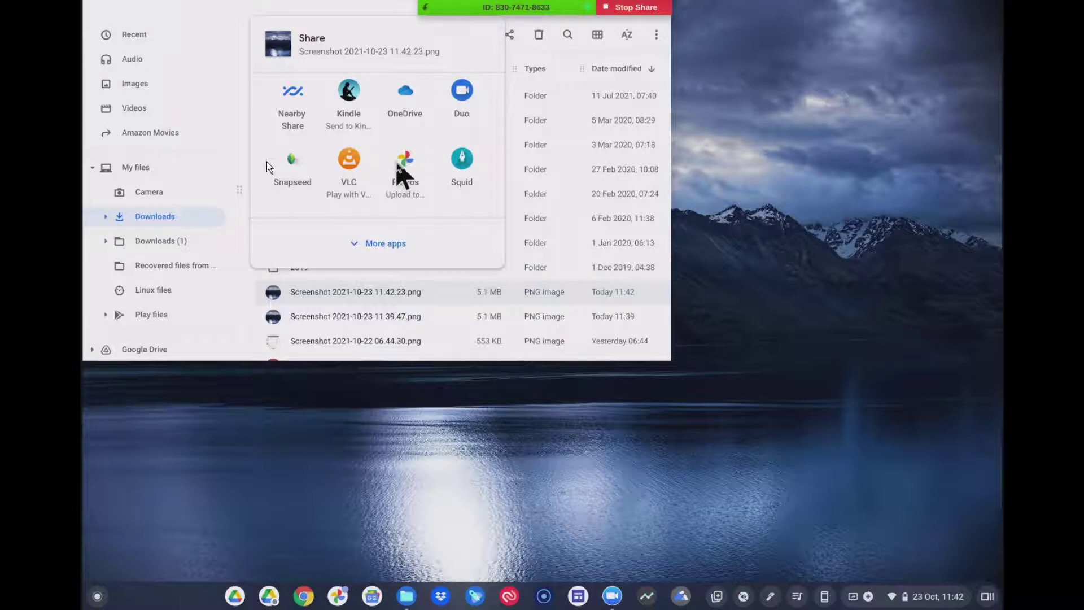
left_click(402, 160)
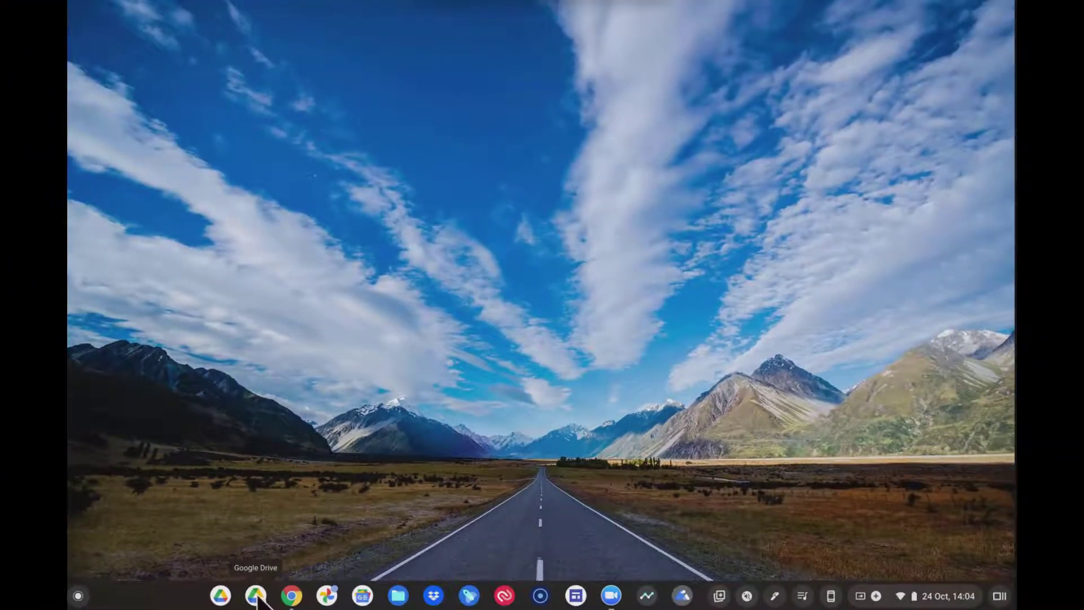
Launch Google Drive from the shelf
left_click(257, 597)
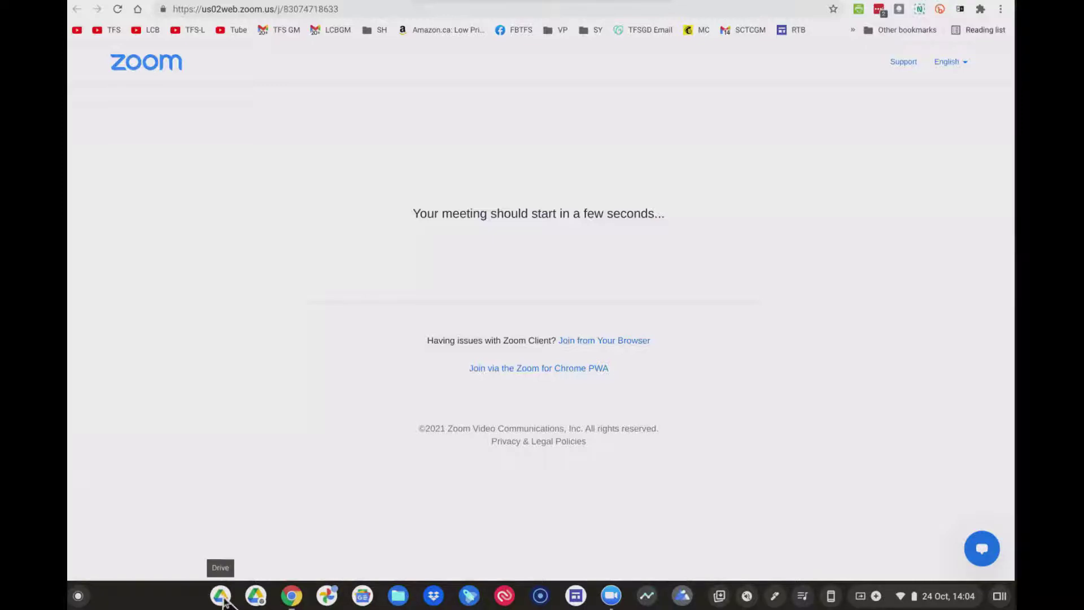
Launch Drive, check Computers, return to My Drive and bring up the Create new menu
left_click(221, 596)
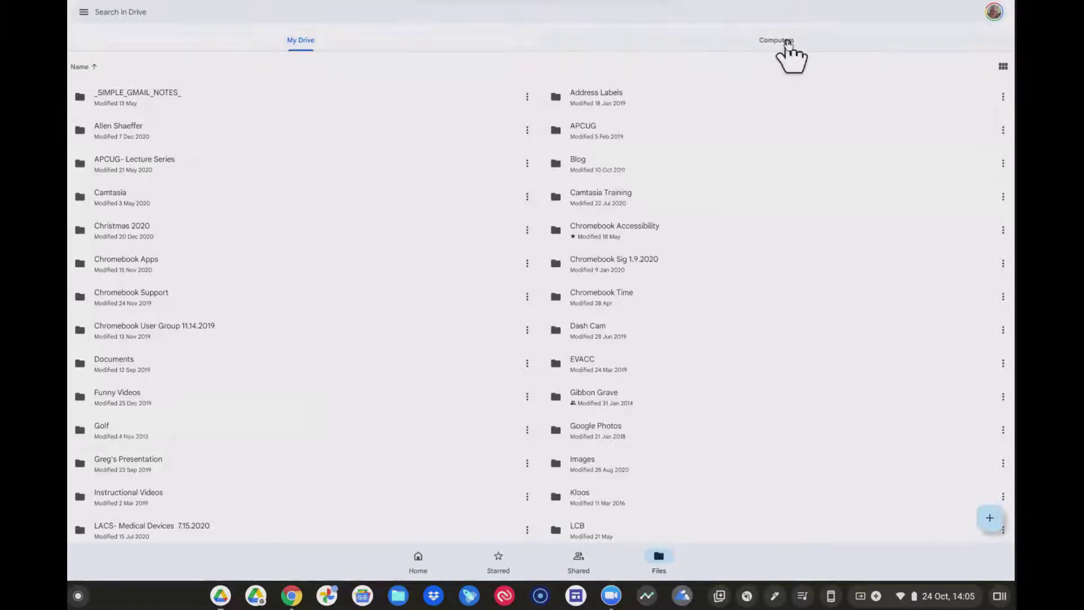
left_click(788, 44)
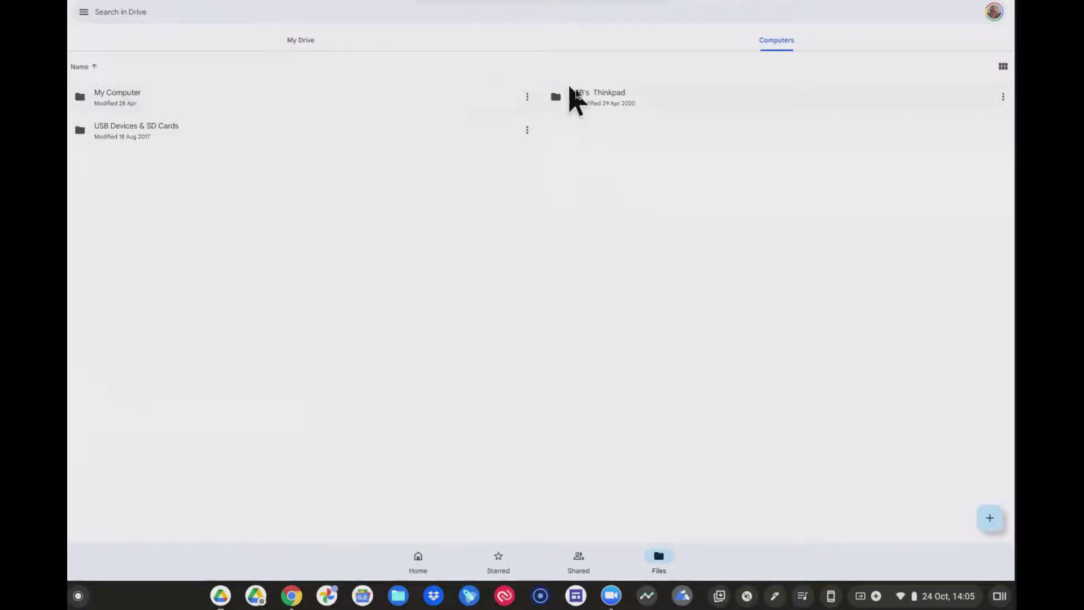
left_click(328, 38)
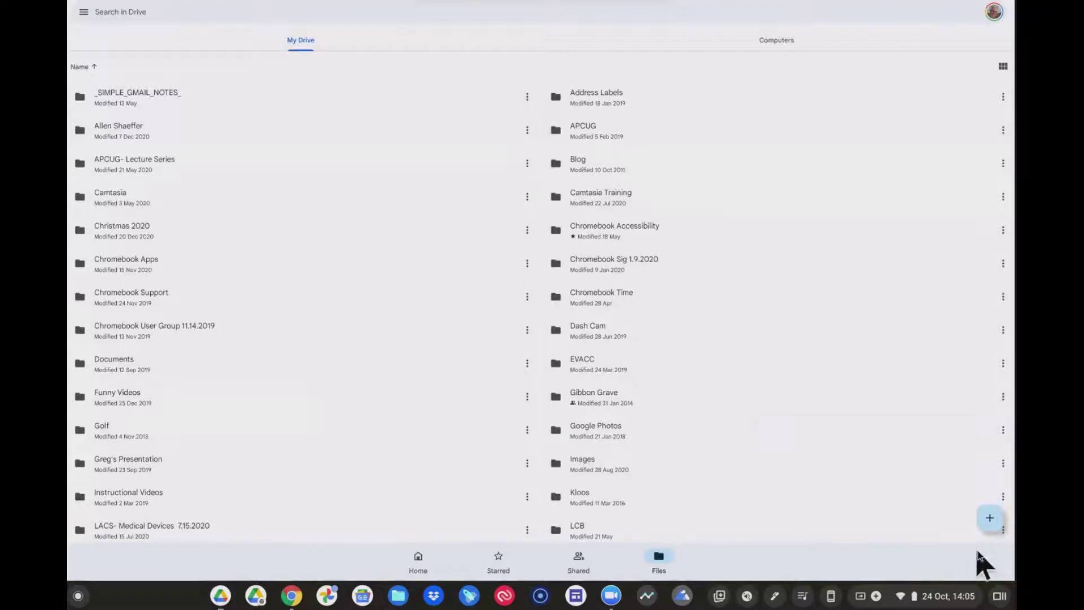
left_click(990, 522)
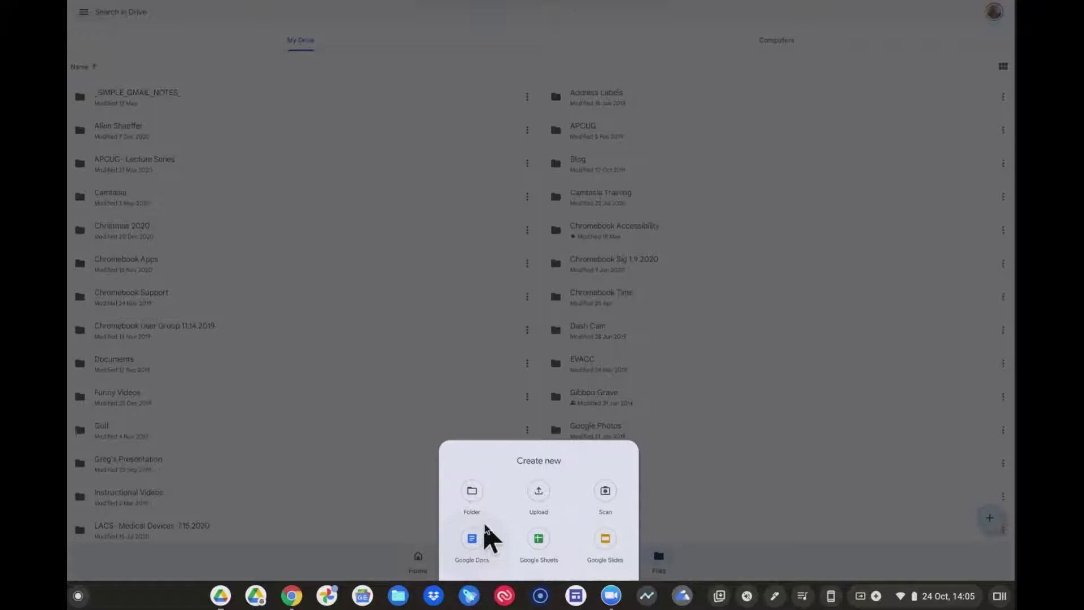
Create a new folder named 'Background' in My Drive
left_click(472, 500)
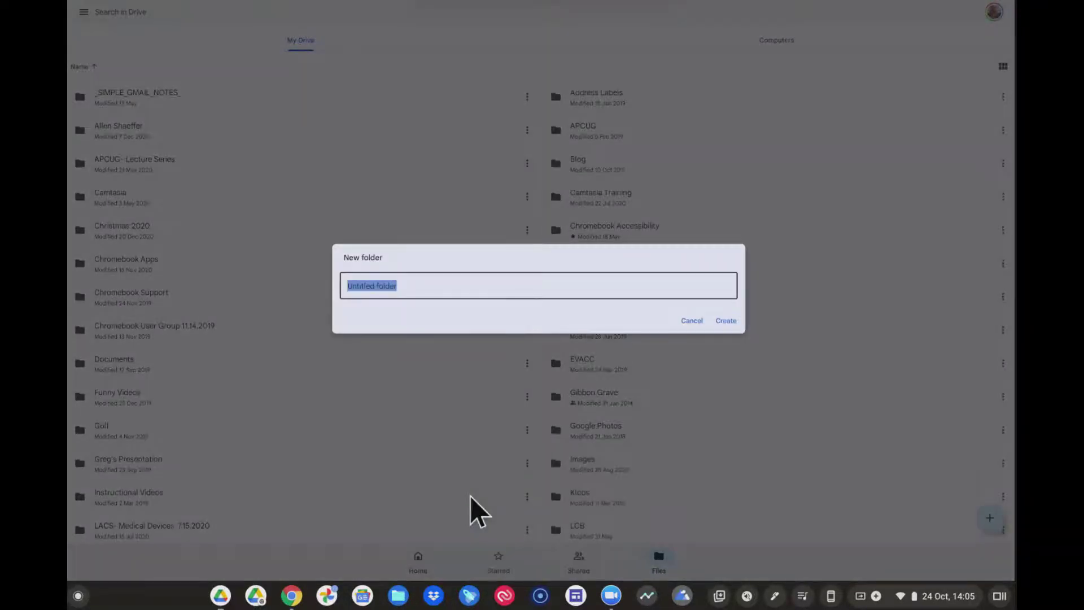
type("Back")
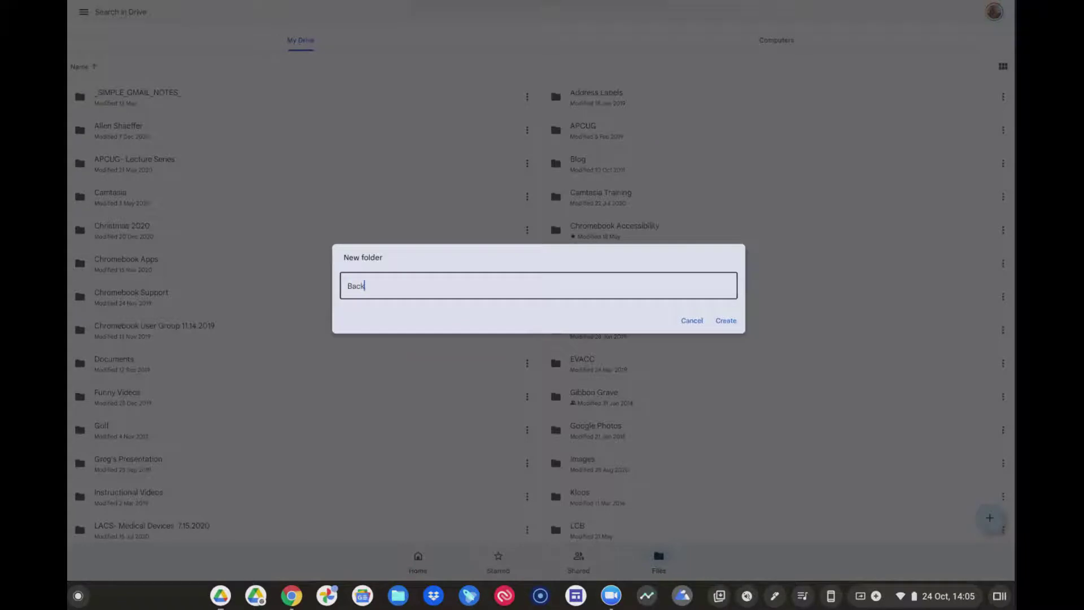
type("ground")
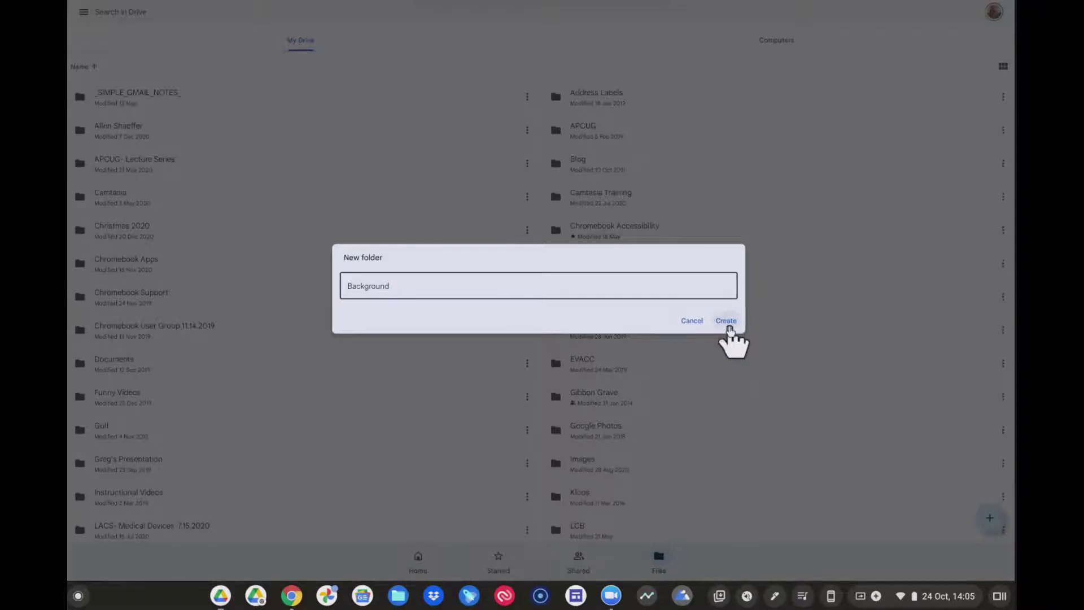
left_click(727, 321)
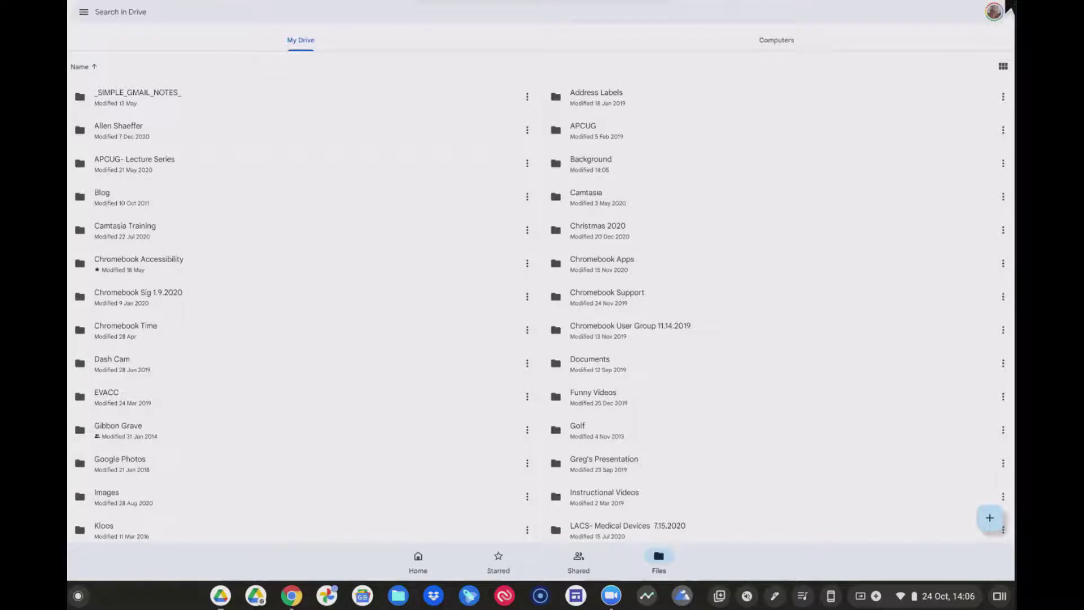
Minimise the Drive and browser windows, then capture the mountain-road desktop full screen
left_click(1009, 7)
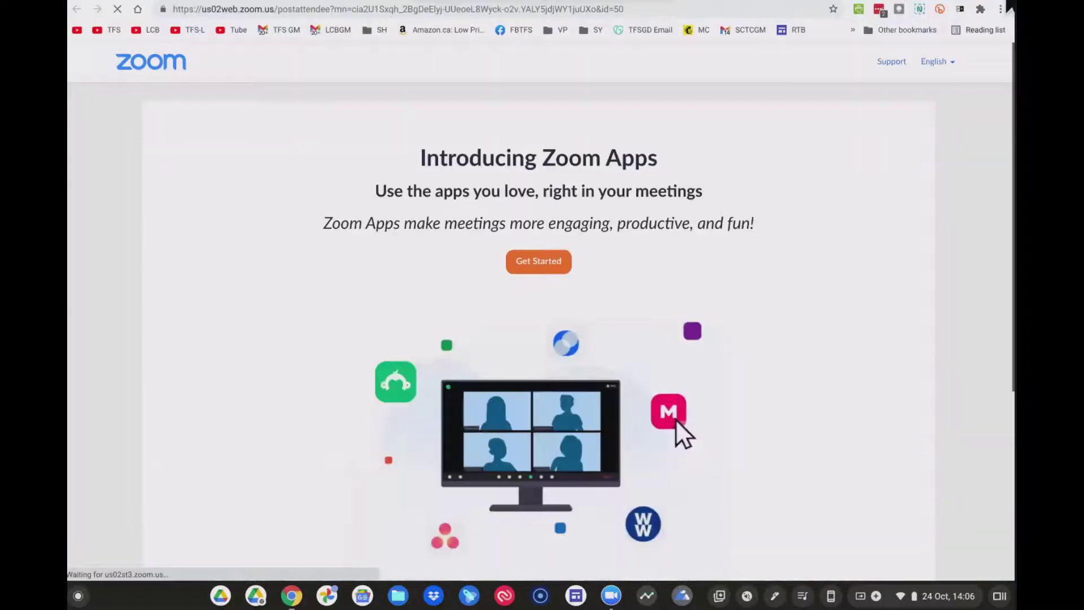
left_click(1009, 6)
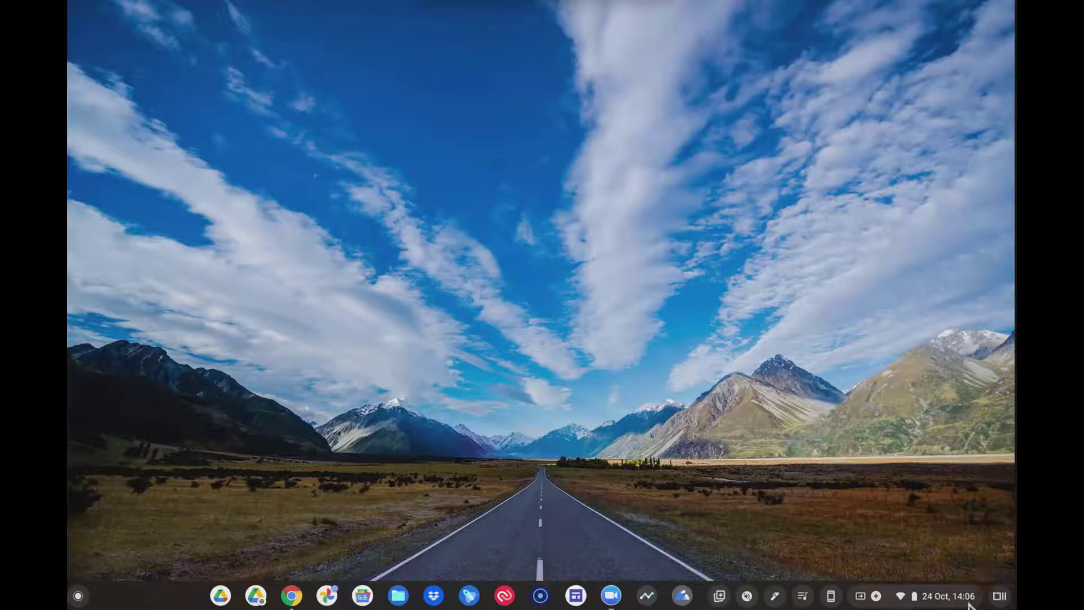
left_click(932, 603)
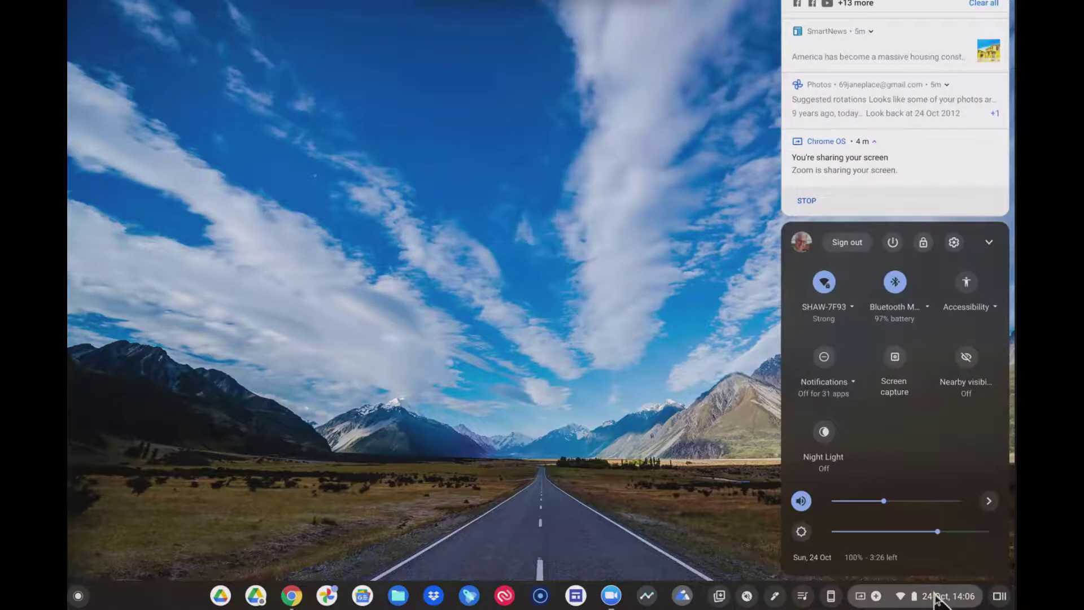
left_click(898, 381)
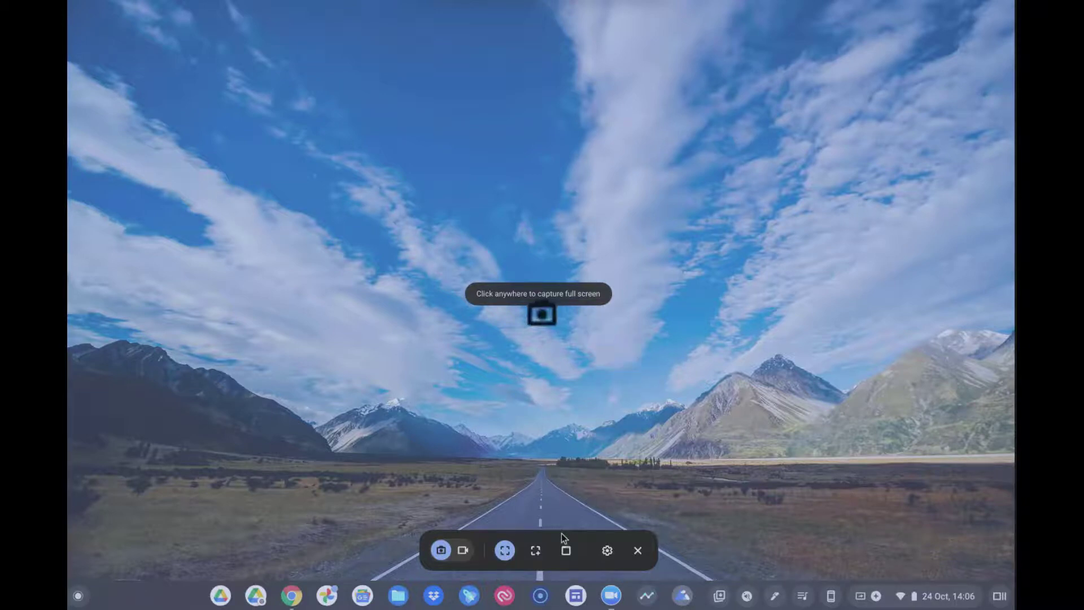
left_click(579, 314)
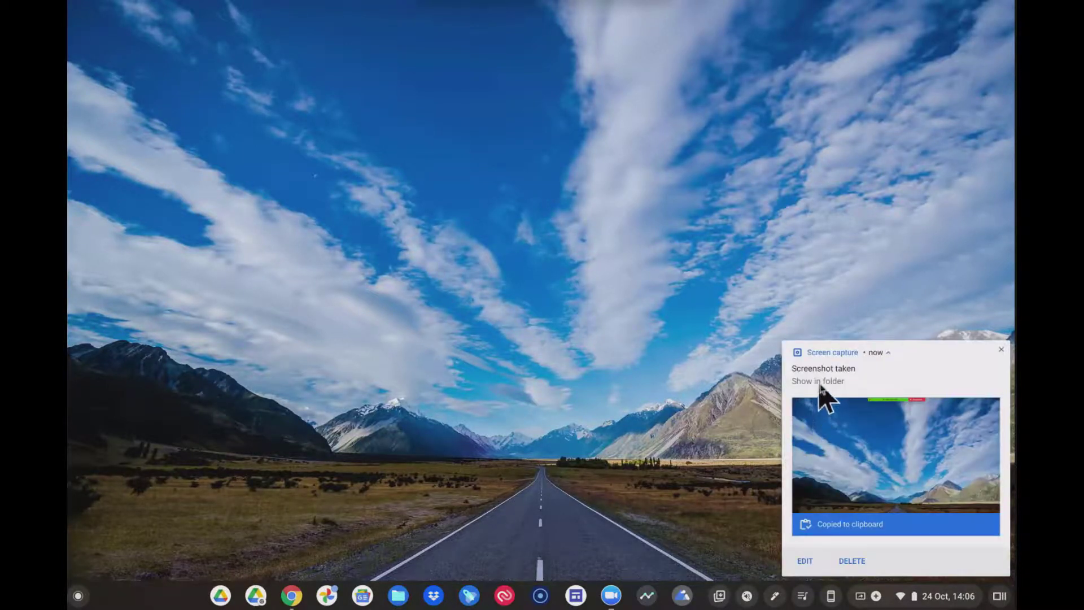
Share Screenshot 2021-10-24 14.06.41.png to Drive, picking the empty Background folder as destination
left_click(808, 383)
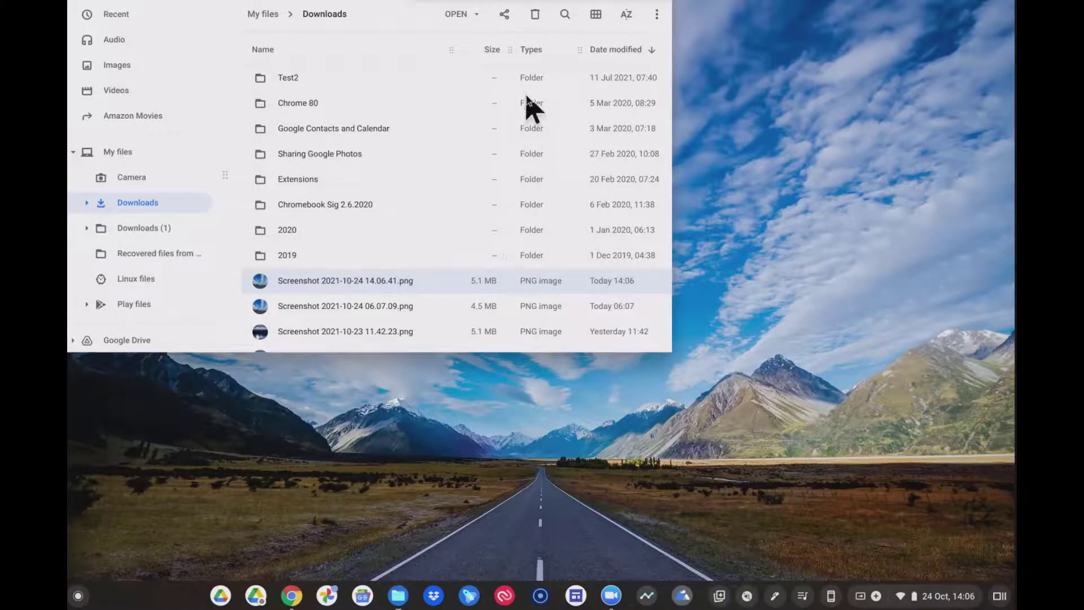
left_click(505, 14)
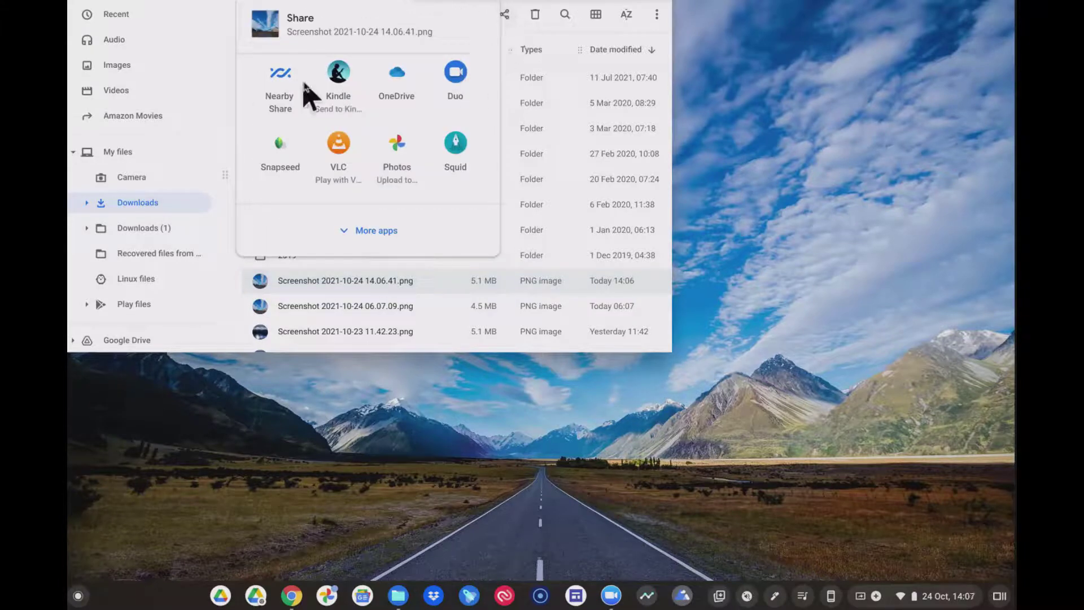
left_click(367, 231)
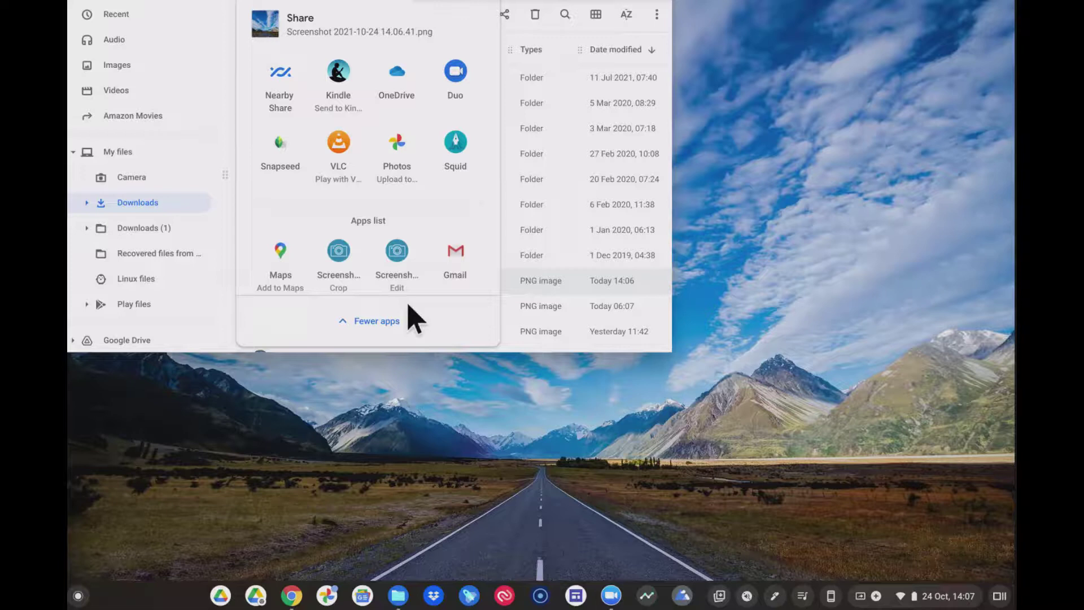
scroll(399, 249, "down", 4)
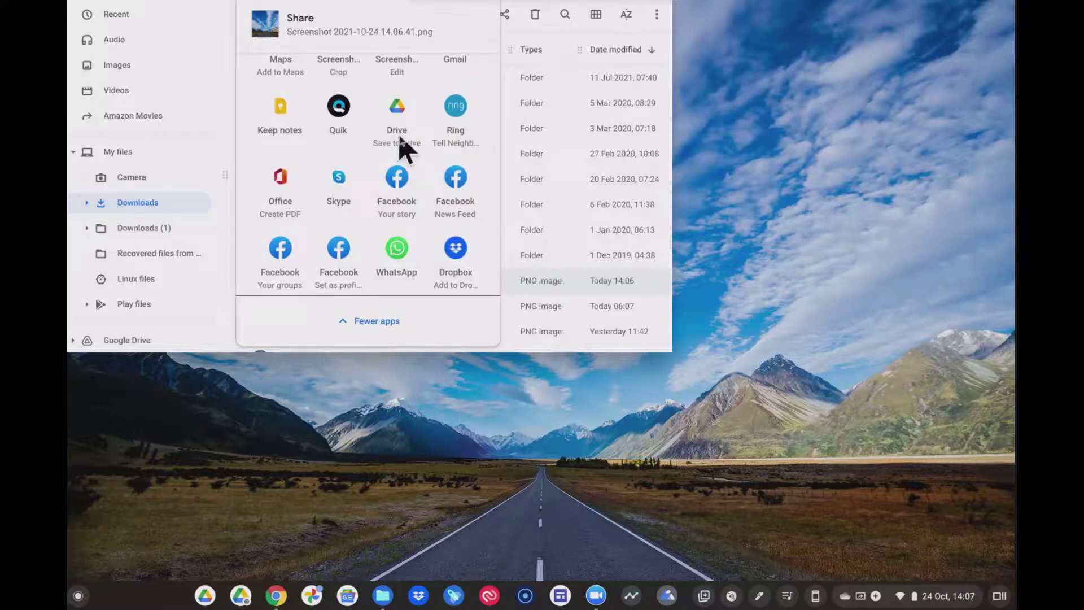
left_click(399, 110)
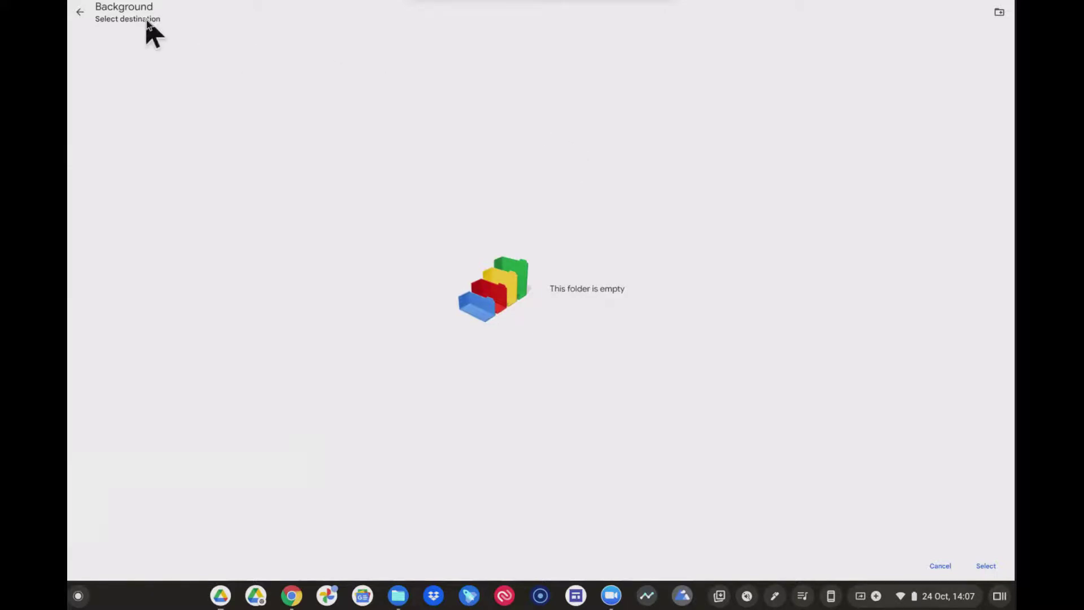
Confirm the Background folder as the Drive save location for the screenshot
left_click(984, 565)
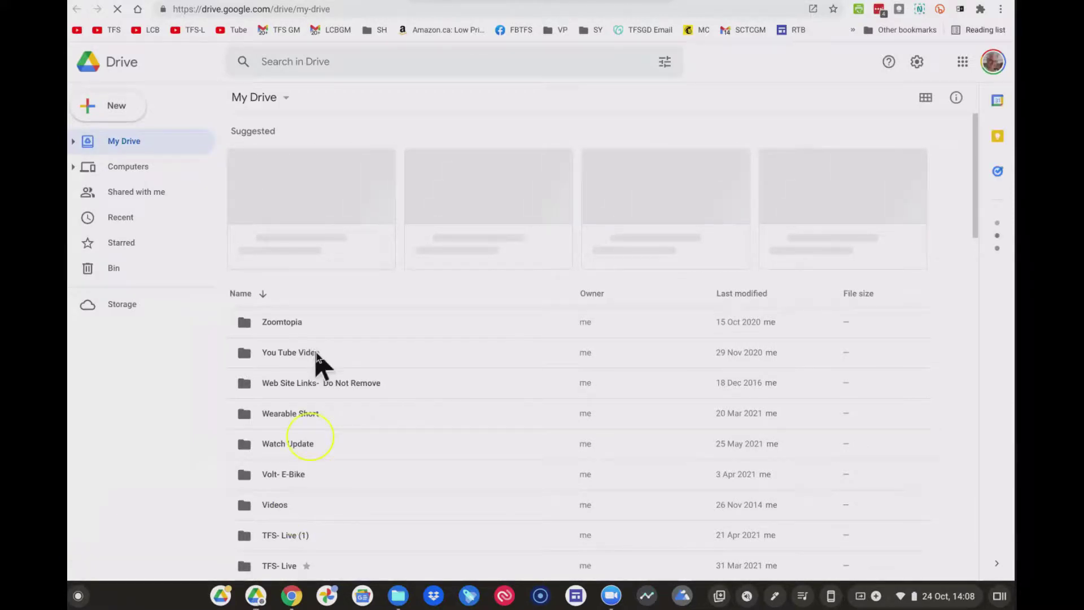
Find the Background folder in My Drive and open it to see the 5.1 MB screenshot
scroll(319, 356, "down", 7)
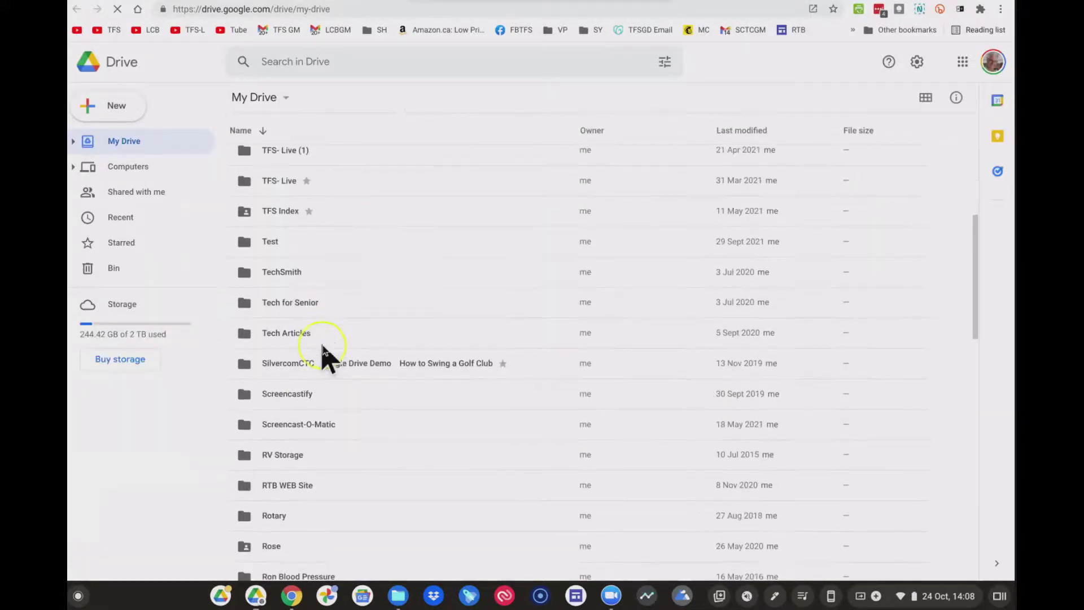
scroll(323, 355, "down", 5)
scroll(323, 355, "up", 10)
scroll(323, 355, "down", 10)
scroll(323, 355, "up", 20)
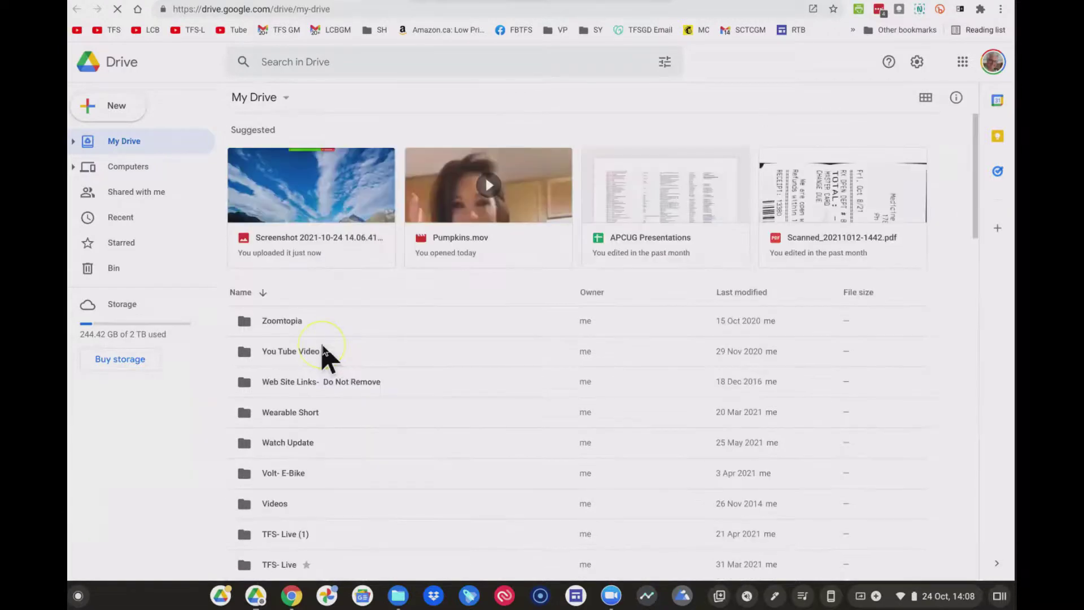
scroll(322, 355, "down", 6)
scroll(321, 350, "up", 8)
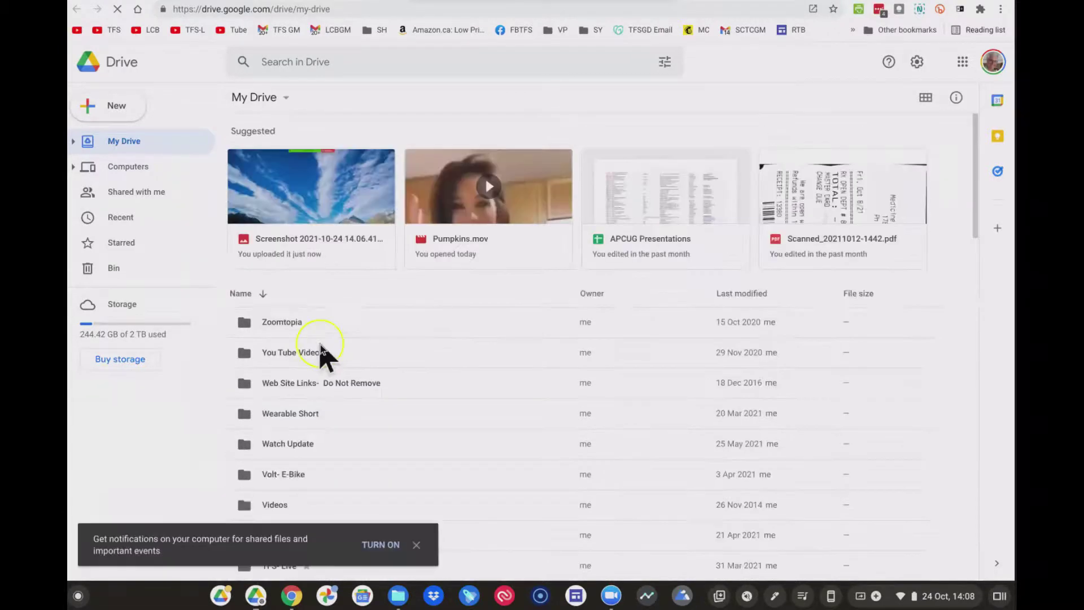
scroll(260, 415, "down", 15)
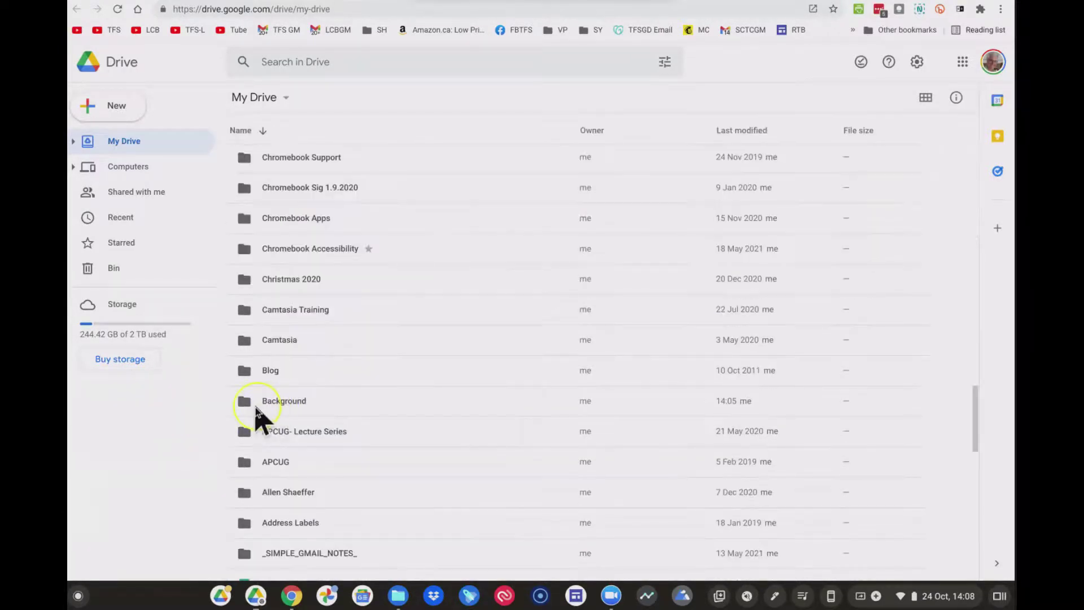
left_click(281, 404)
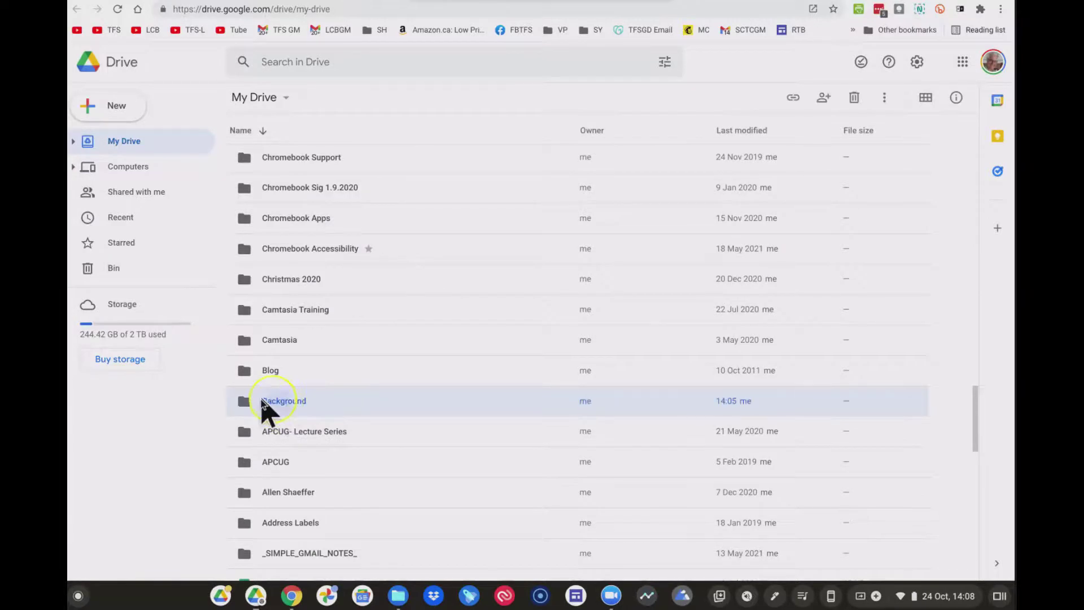
left_click(252, 402)
double_click(263, 402)
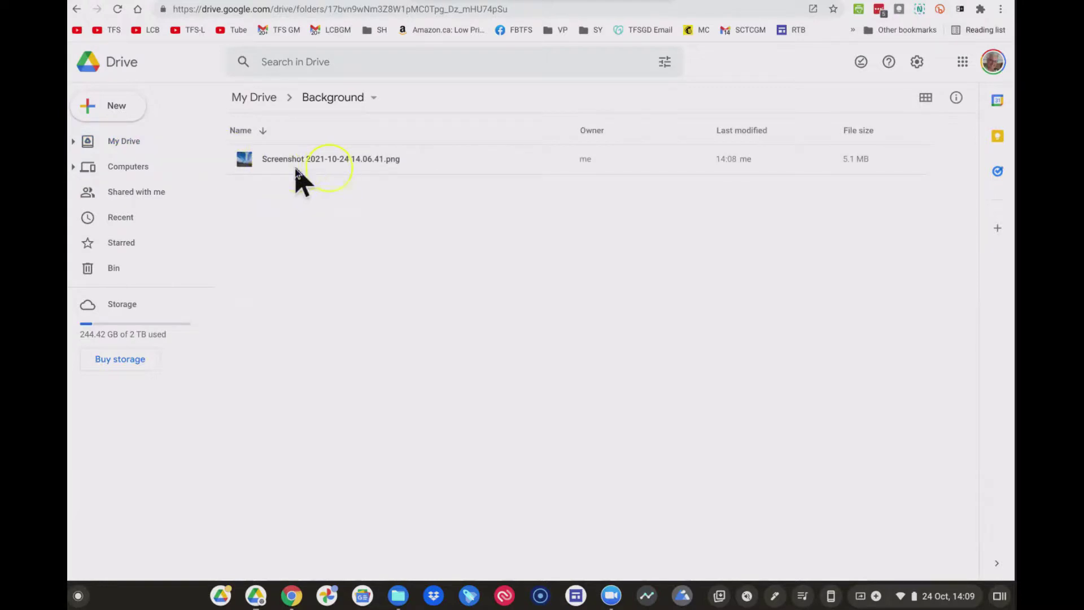
Preview Screenshot 2021-10-24 14.06.41.png in Drive to view the mountain-road landscape
double_click(367, 164)
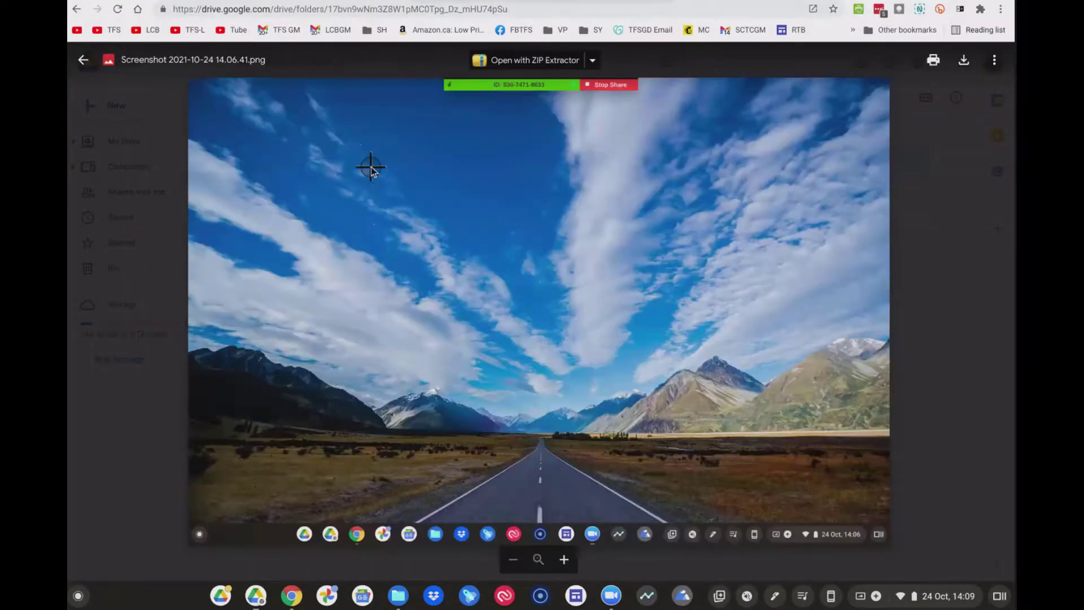
left_click(375, 167)
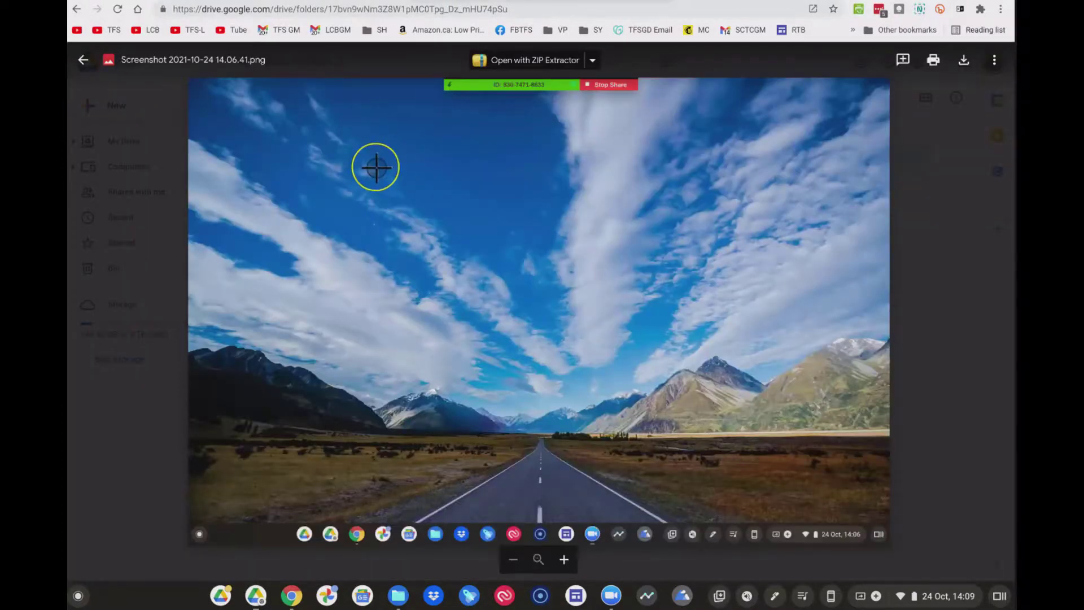